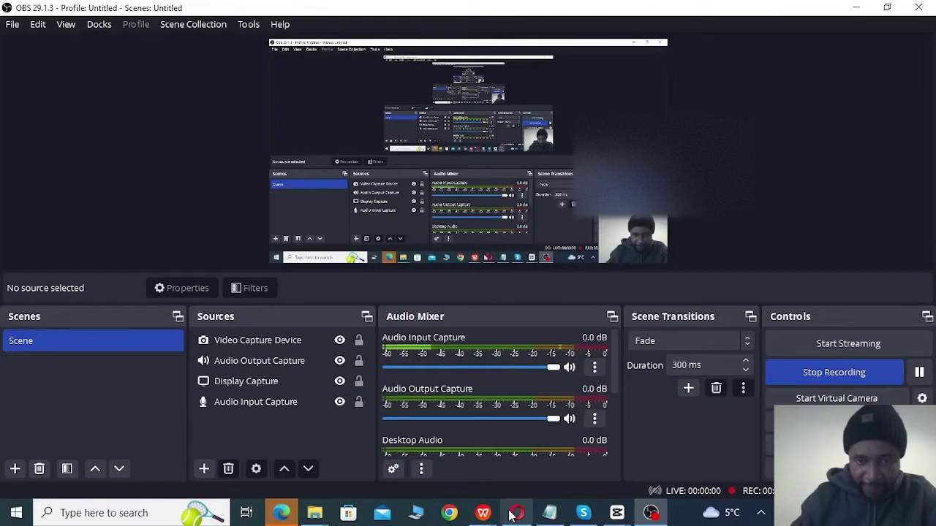
# Switch to the Opera browser, acknowledge the Update Service Privacy Policy and continue to the subscription form
pyautogui.click(517, 513)
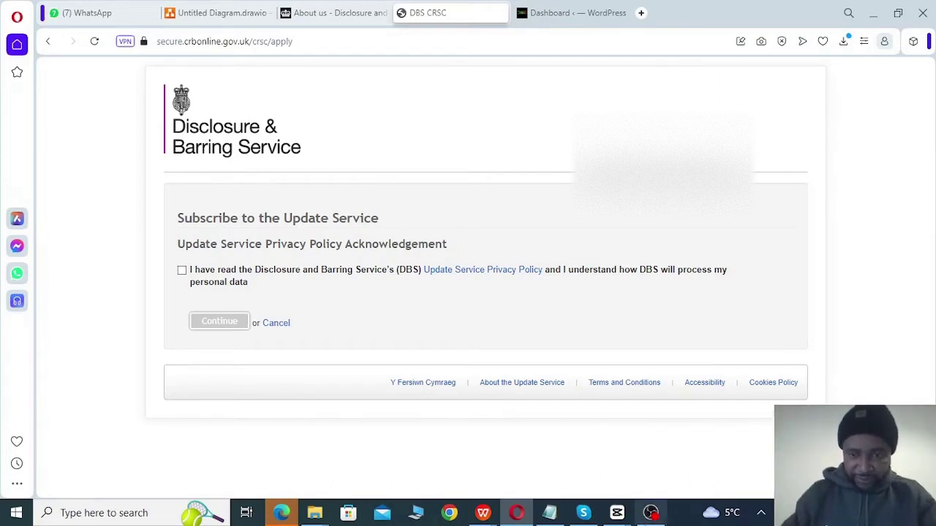
pyautogui.click(651, 513)
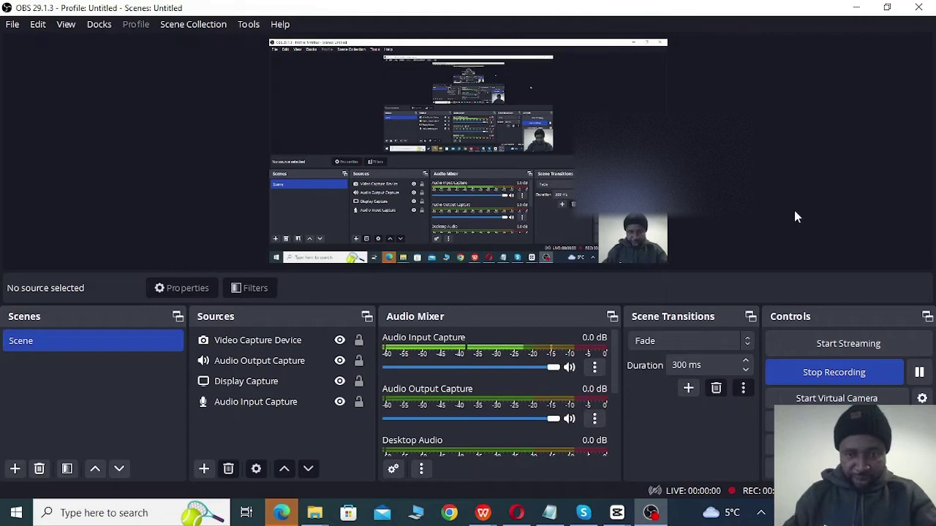
pyautogui.click(518, 512)
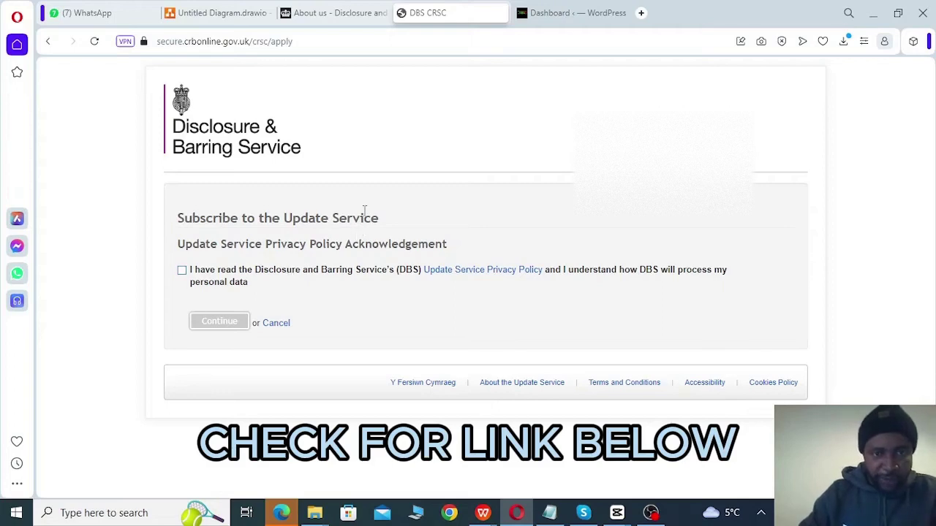
pyautogui.click(181, 274)
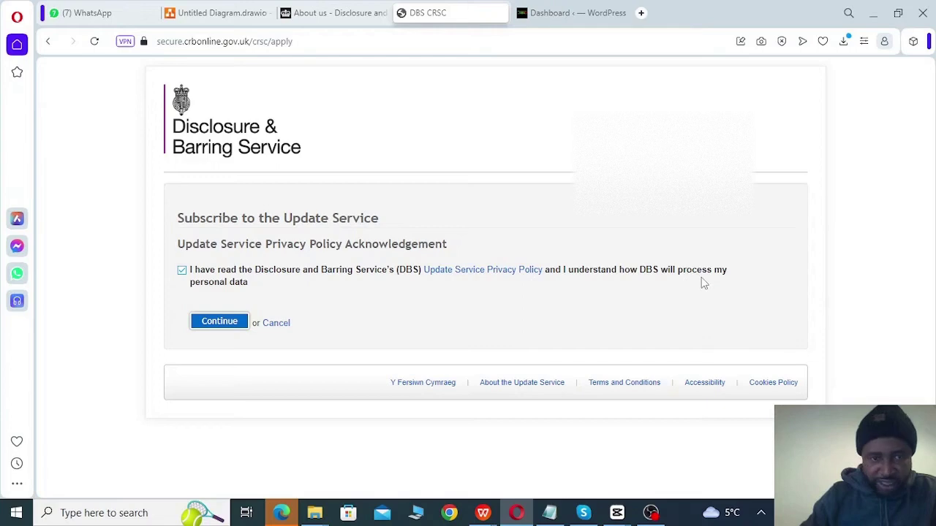
pyautogui.click(228, 322)
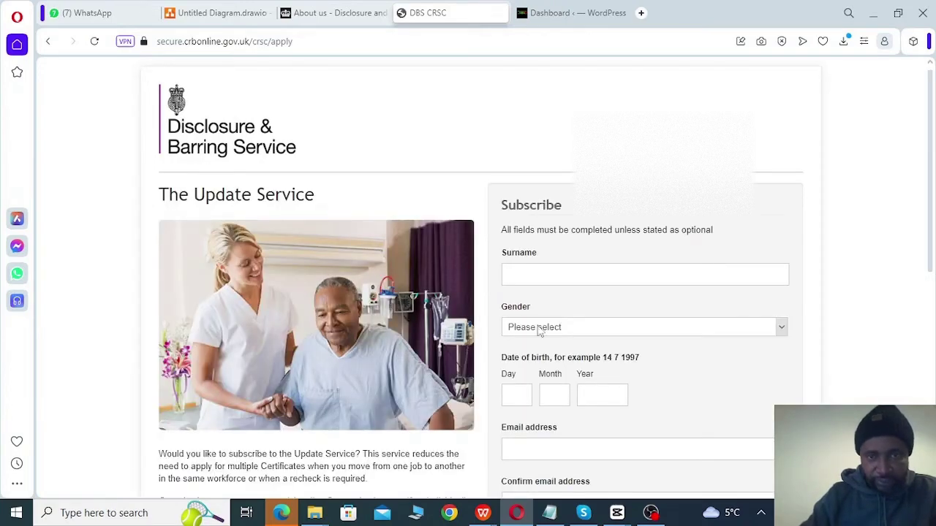
# Complete the subscriber's personal and contact details and choose to identify the application by certificate number instead
pyautogui.scroll(-1, 611, 329)
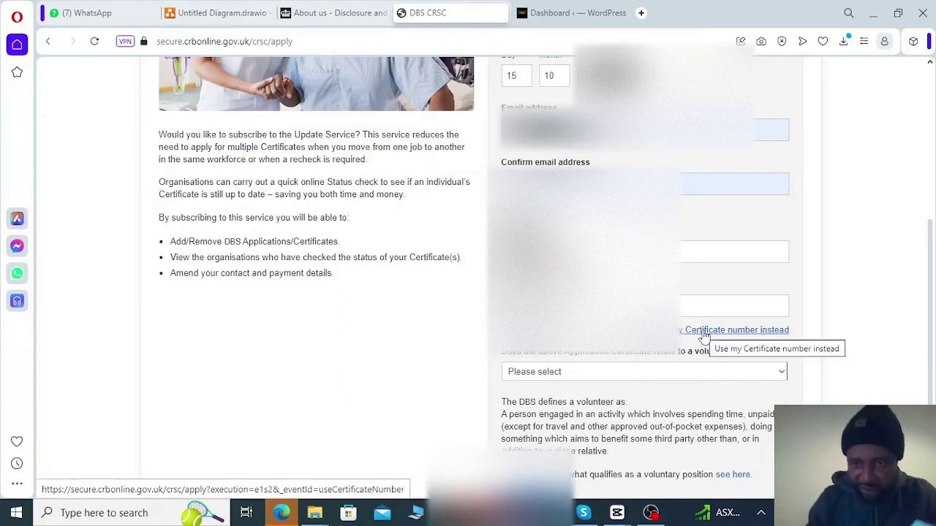
pyautogui.click(704, 333)
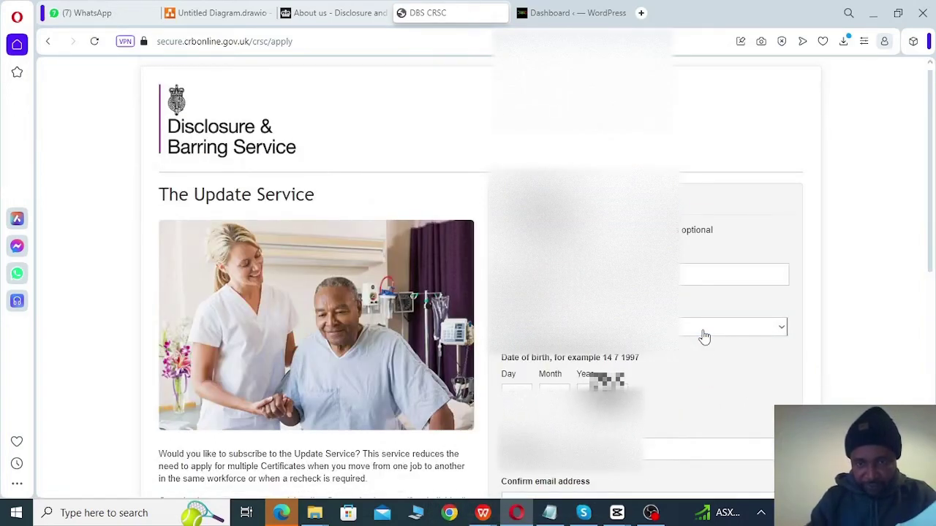
pyautogui.moveTo(651, 512)
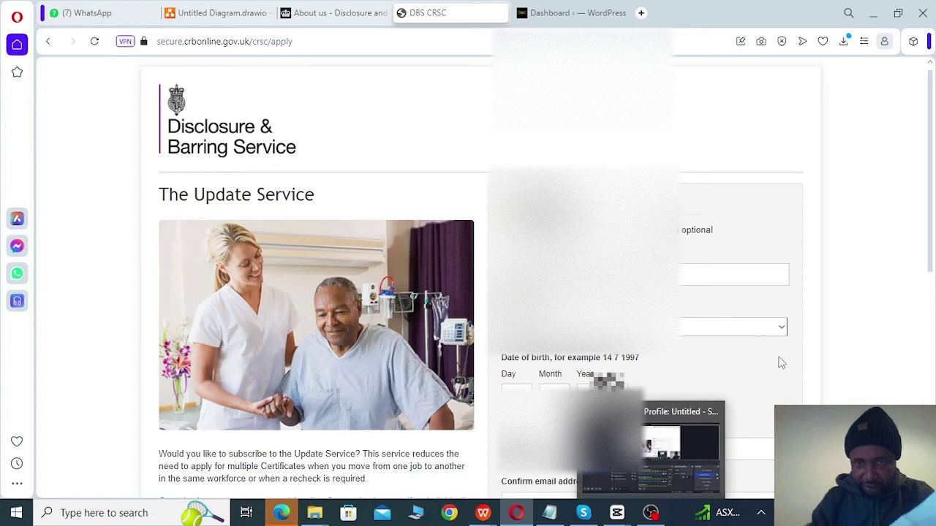
pyautogui.scroll(-5, 468, 278)
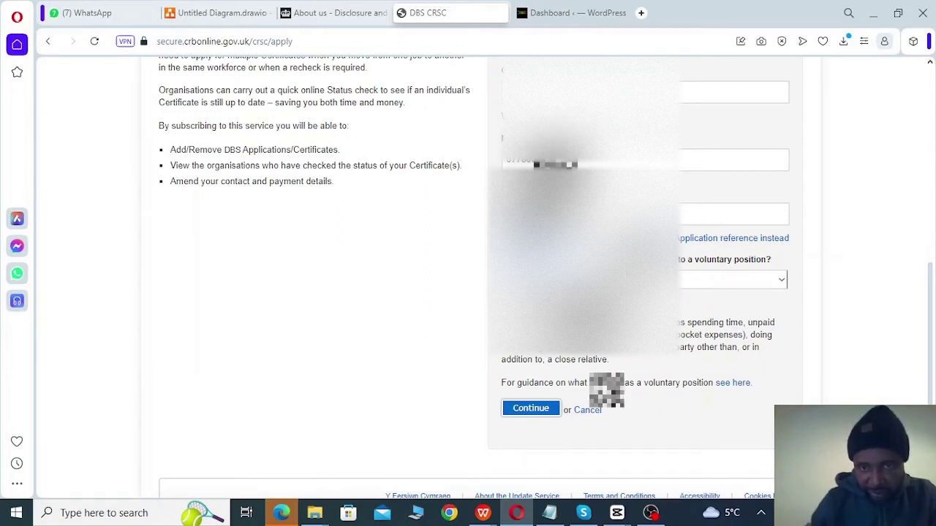
# Answer No to whether the application or certificate relates to a voluntary position and submit the subscription form
pyautogui.moveTo(676, 259); pyautogui.dragTo(773, 269)
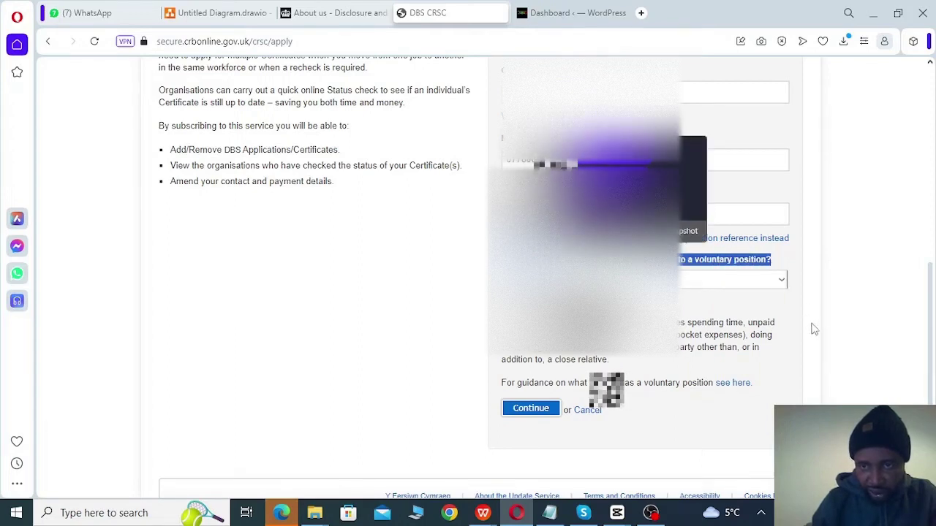
pyautogui.click(842, 299)
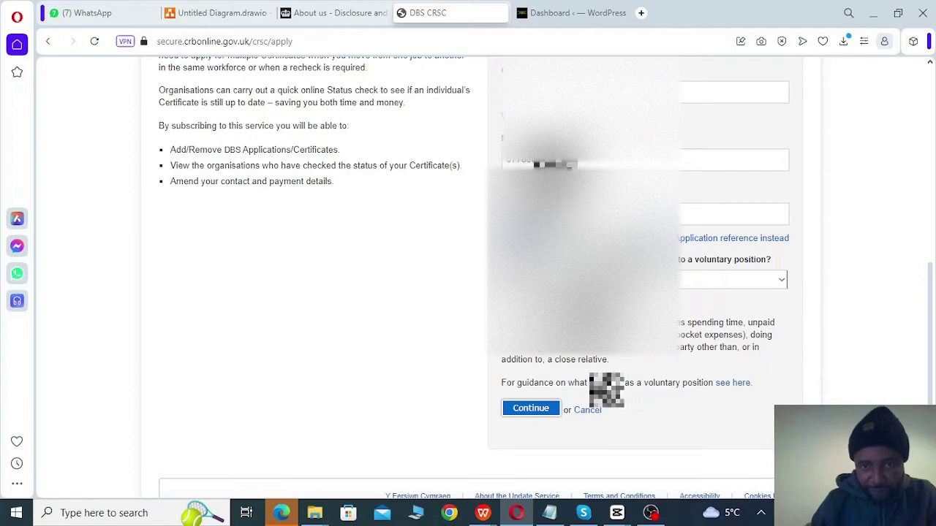
pyautogui.click(780, 279)
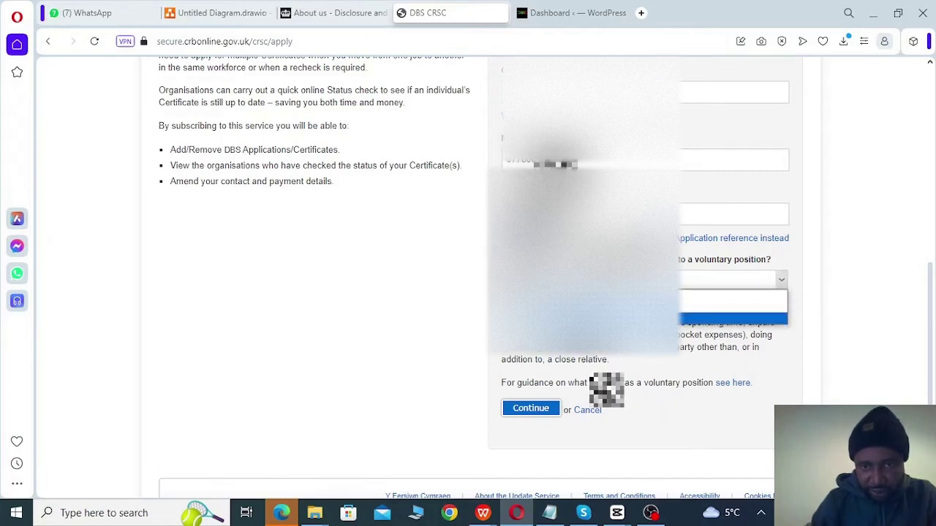
pyautogui.click(767, 306)
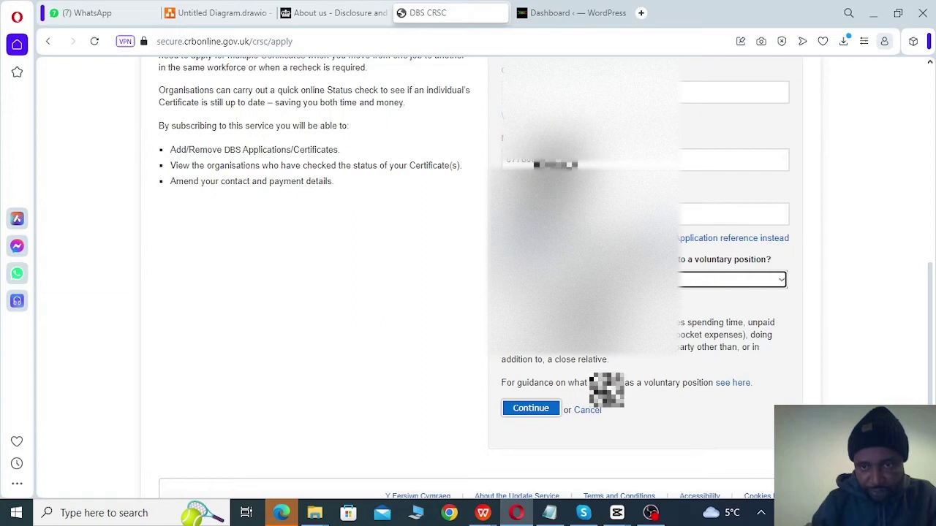
pyautogui.click(462, 313)
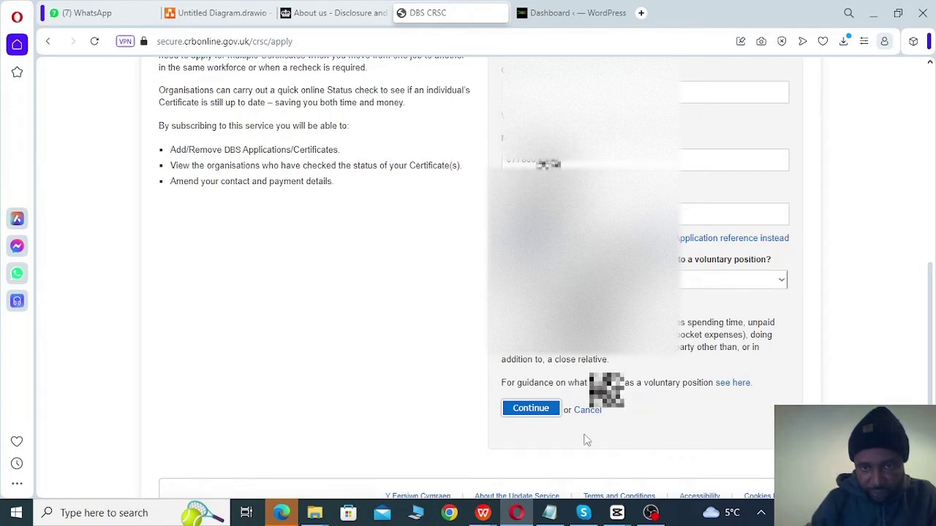
pyautogui.click(532, 409)
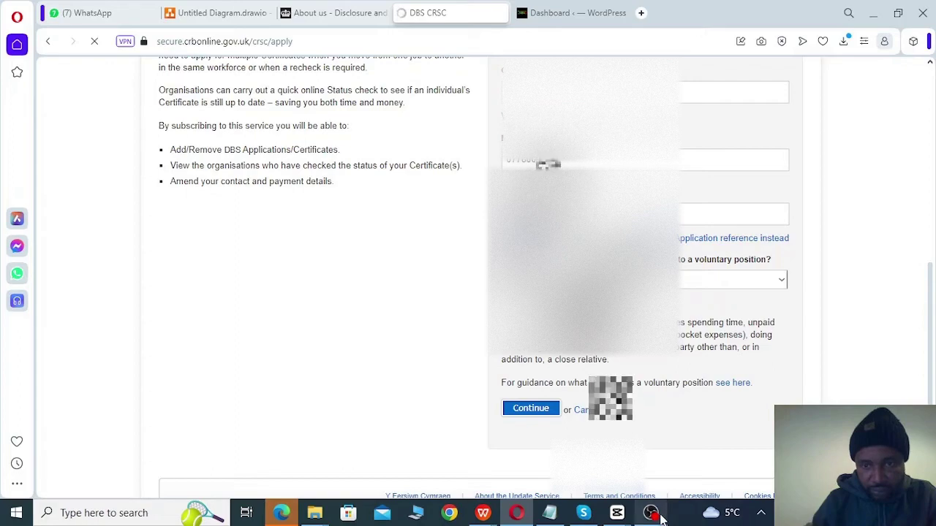
# Accept the Terms and Conditions below the Fair Processing Notice and continue to the card payment page
pyautogui.moveTo(655, 516)
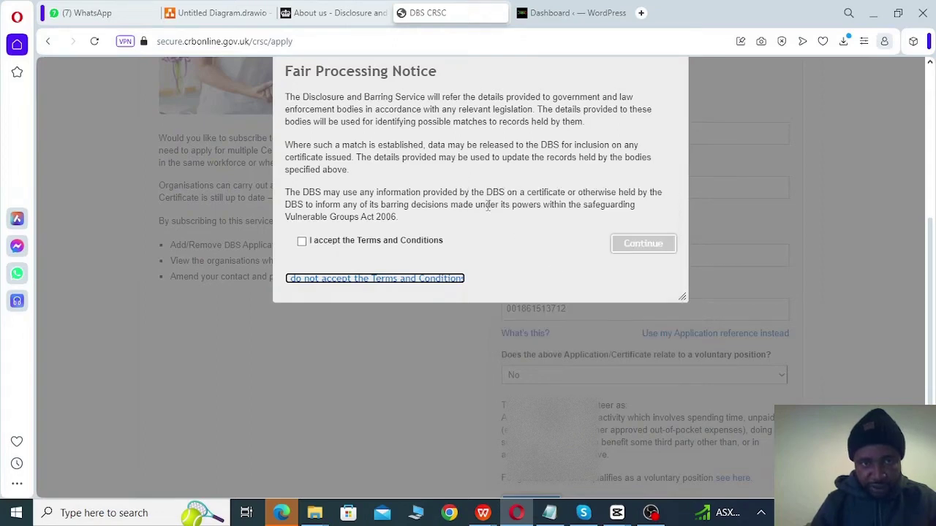
pyautogui.click(302, 242)
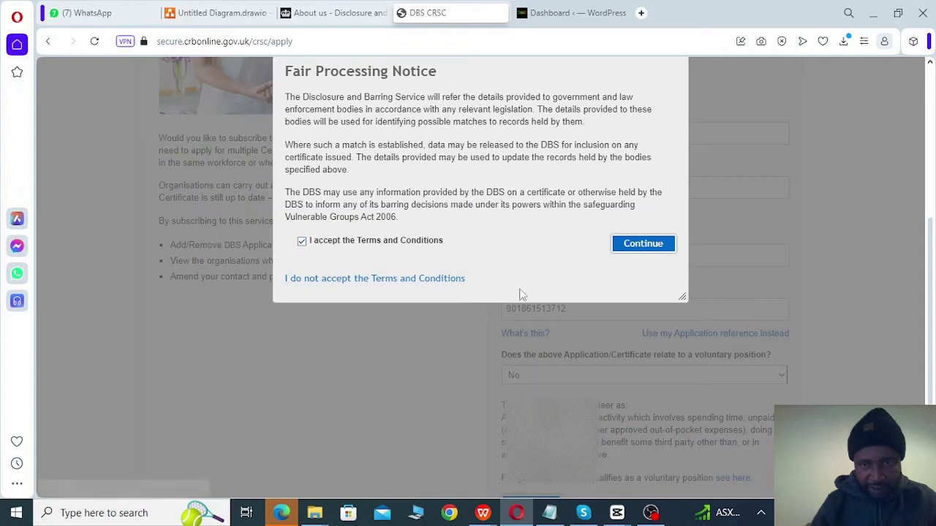
pyautogui.click(646, 247)
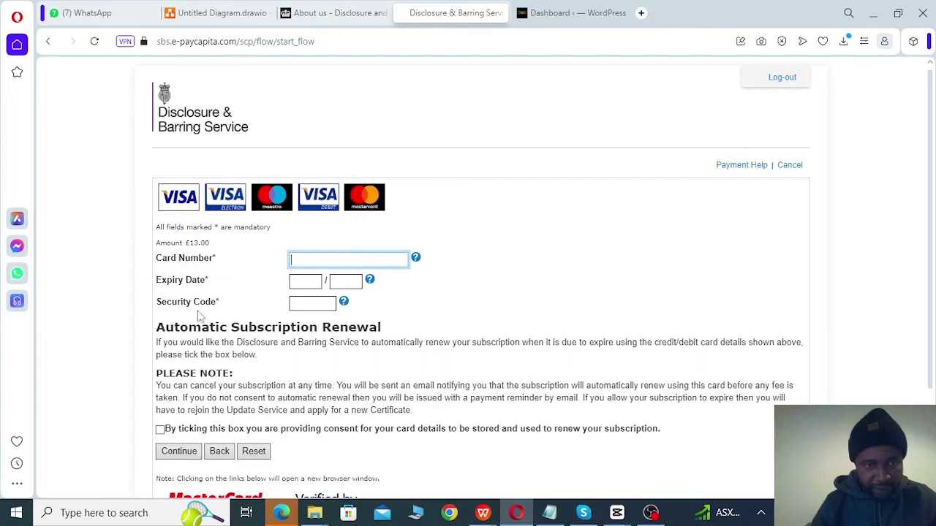
# Review the payment amount and the Automatic Subscription Renewal terms on the card payment page
pyautogui.moveTo(188, 242); pyautogui.dragTo(228, 251)
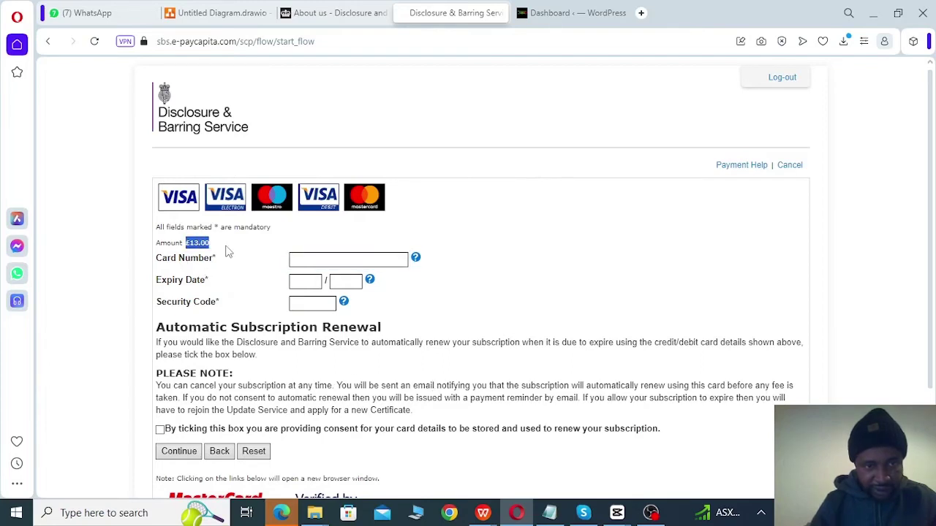
pyautogui.click(544, 247)
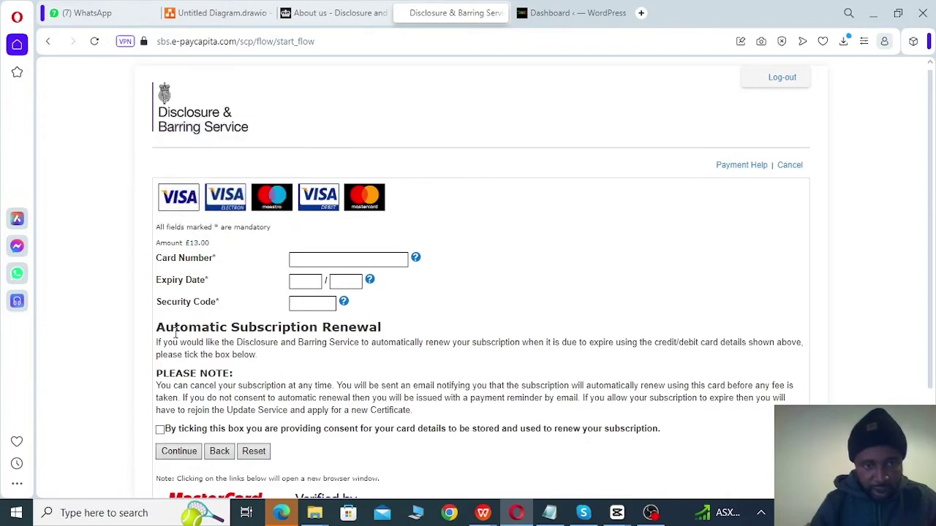
pyautogui.moveTo(158, 331); pyautogui.dragTo(401, 335)
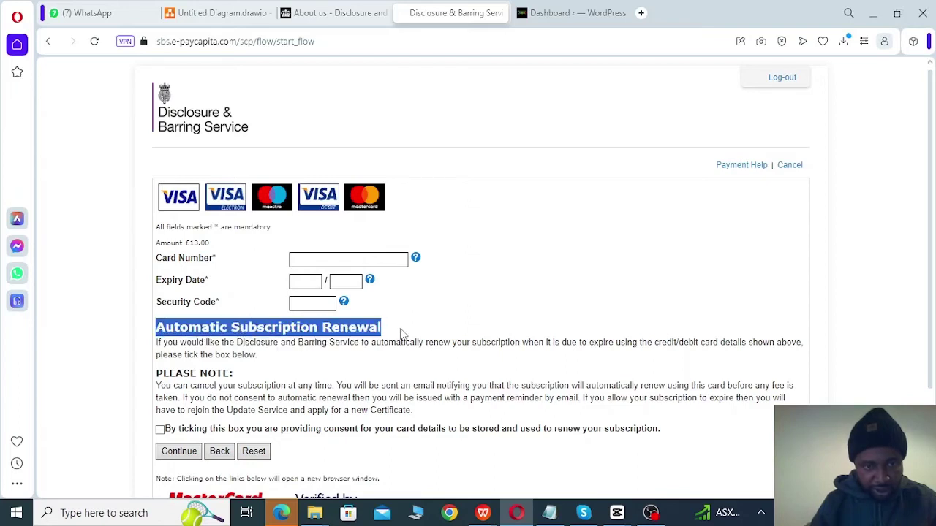
pyautogui.click(464, 327)
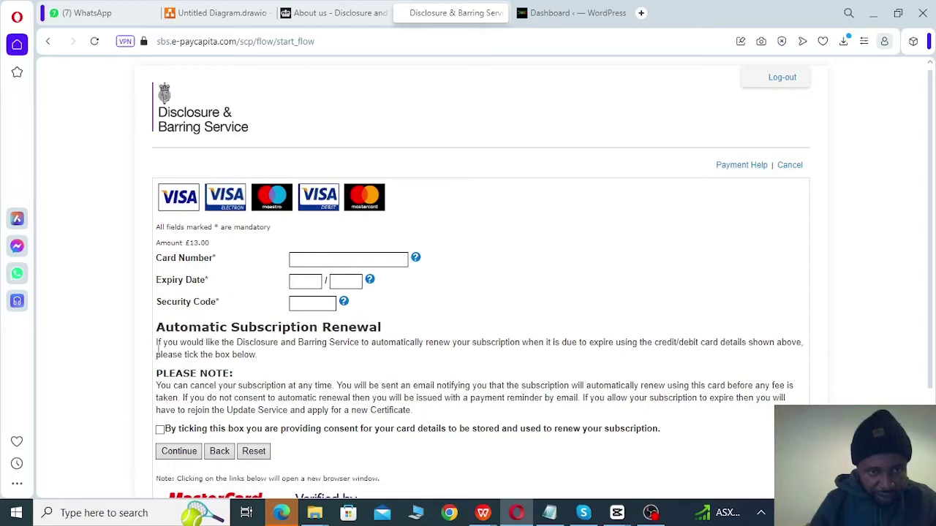
pyautogui.moveTo(157, 343); pyautogui.dragTo(701, 338)
pyautogui.click(245, 356)
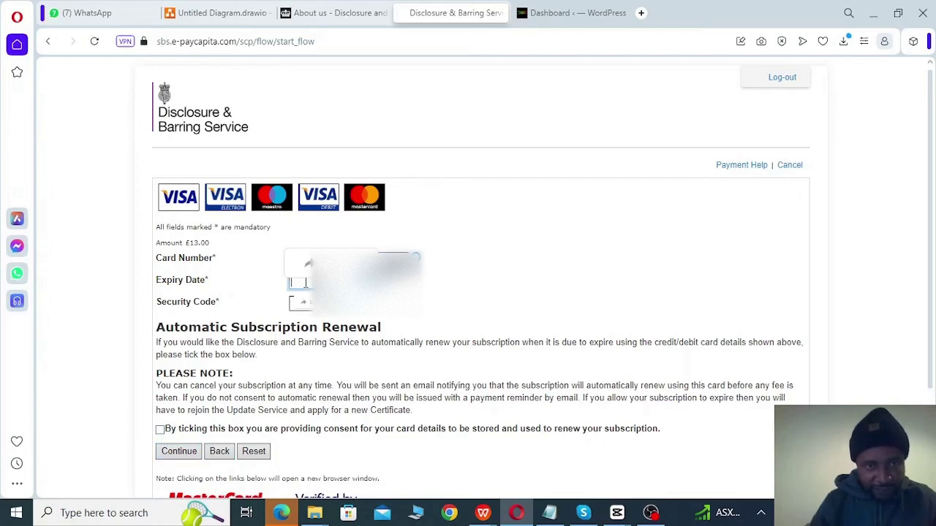
# Enter the card number, expiry date and security code, leave automatic renewal unticked, and continue to the billing information
pyautogui.click(315, 302)
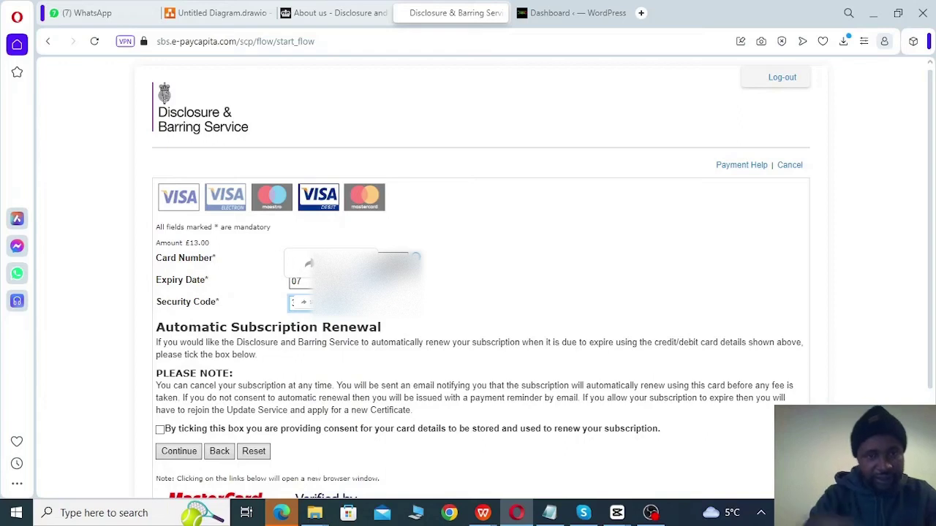
pyautogui.click(306, 282)
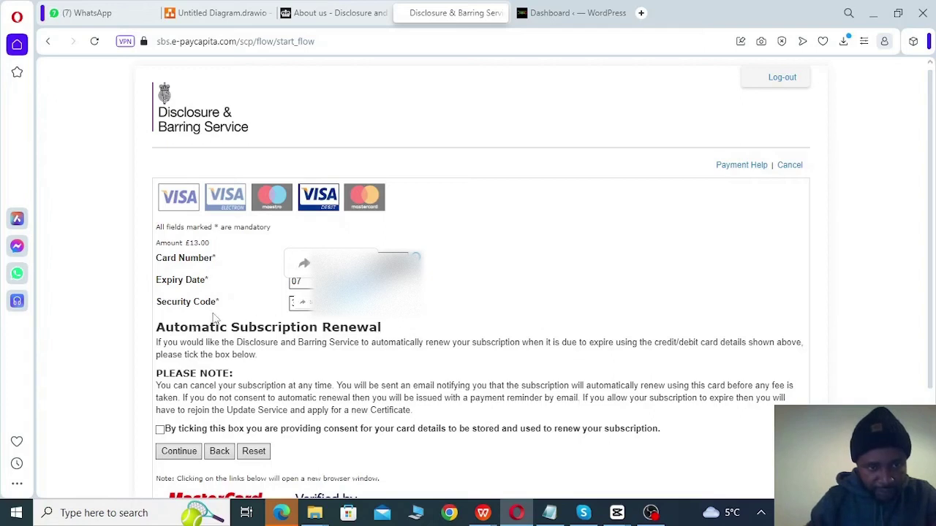
pyautogui.moveTo(222, 305); pyautogui.dragTo(173, 302)
pyautogui.click(302, 304)
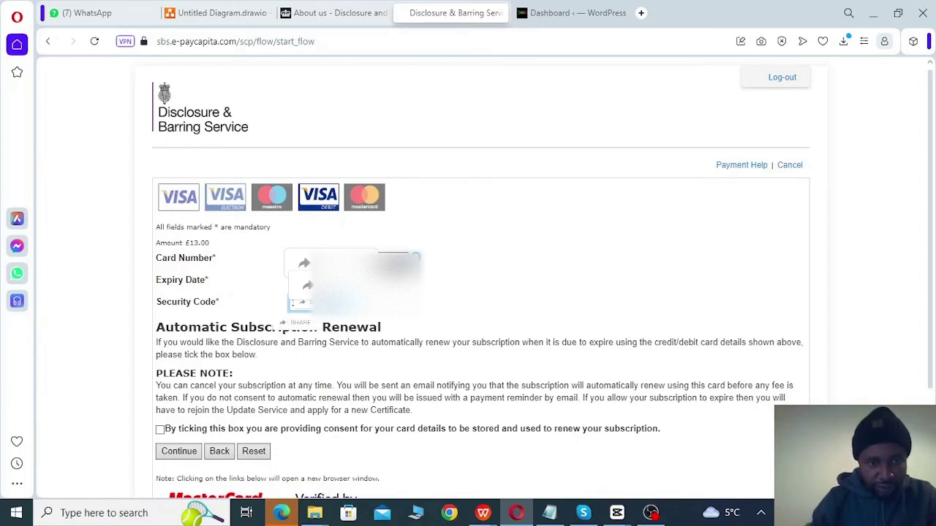
pyautogui.click(175, 459)
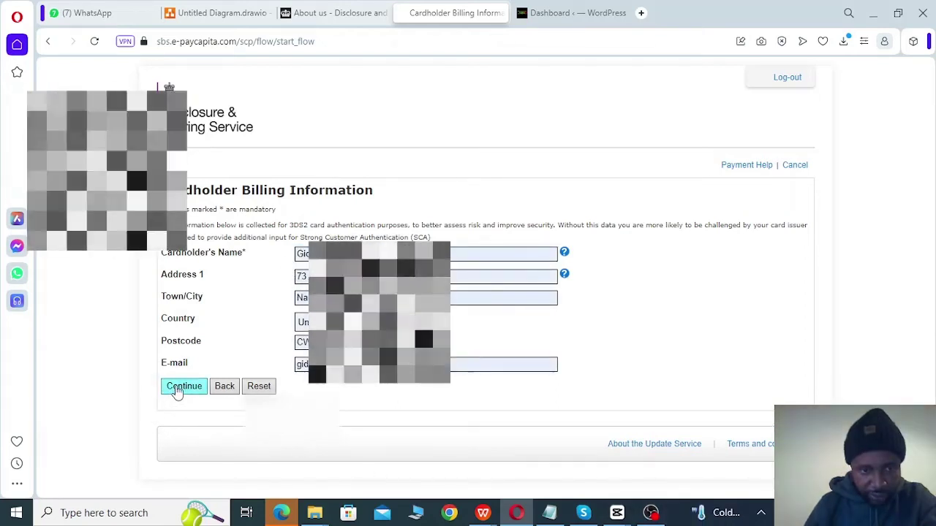
# Submit the cardholder billing information and update the address saved in the browser
pyautogui.click(177, 392)
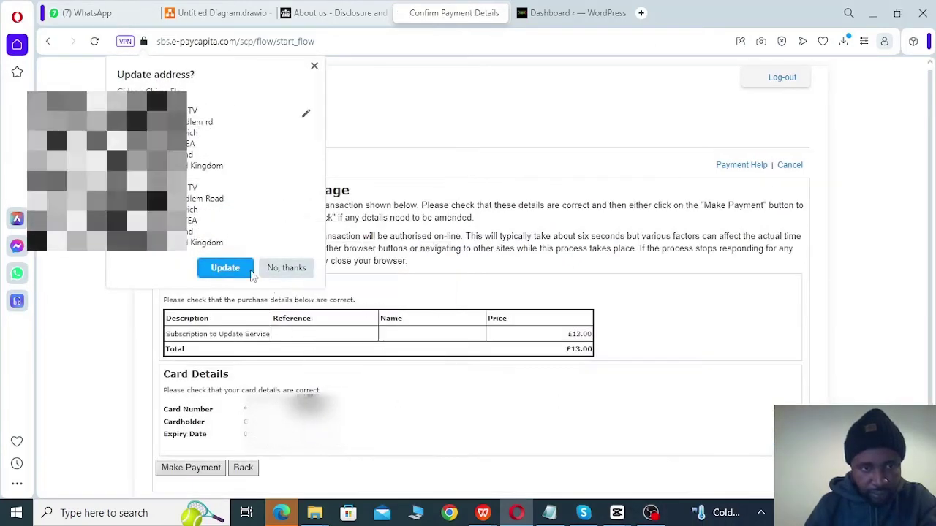
pyautogui.click(251, 269)
# Check the purchase details for the Update Service subscription and make the payment
pyautogui.scroll(-1, 631, 371)
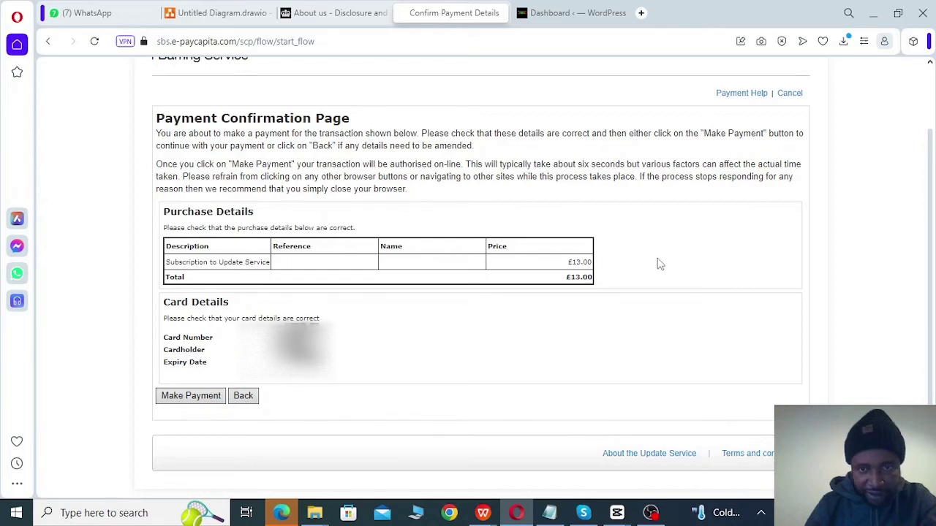
pyautogui.moveTo(569, 261); pyautogui.dragTo(348, 293)
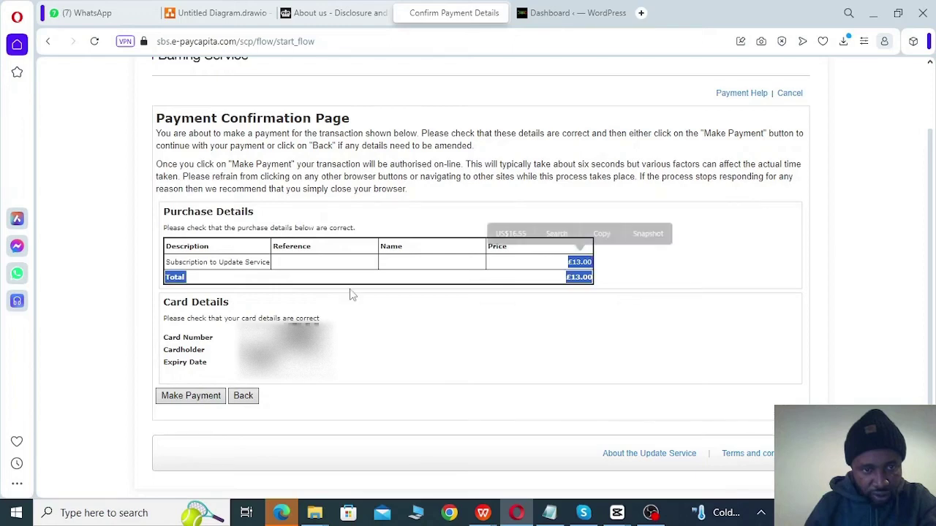
pyautogui.click(171, 269)
pyautogui.moveTo(169, 271); pyautogui.dragTo(275, 276)
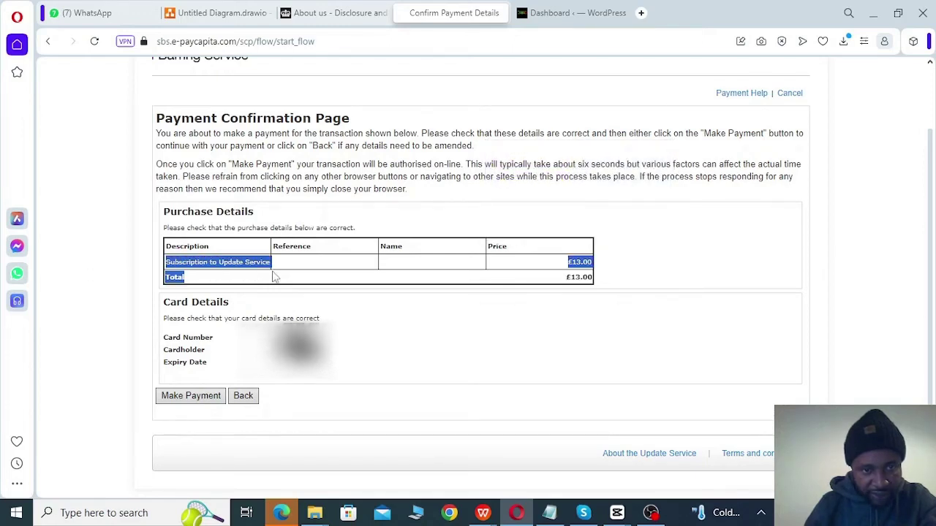
pyautogui.click(579, 262)
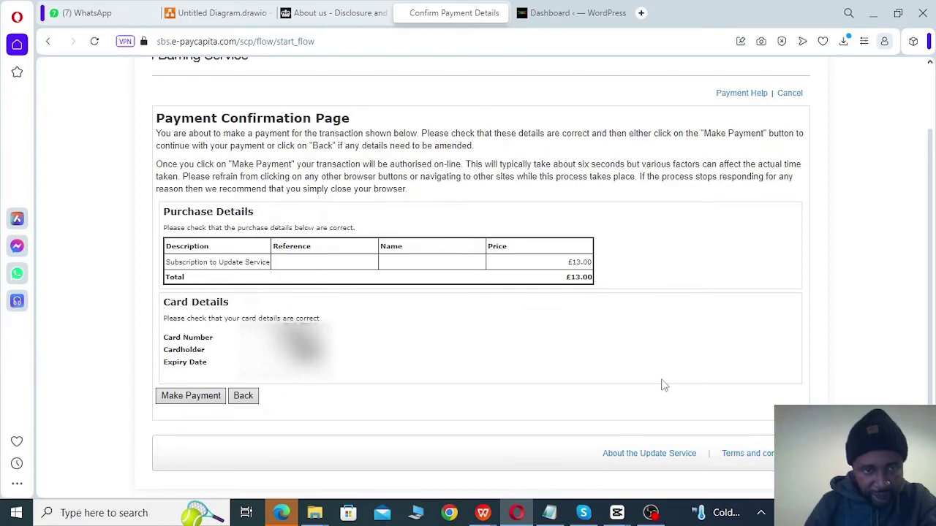
pyautogui.click(179, 401)
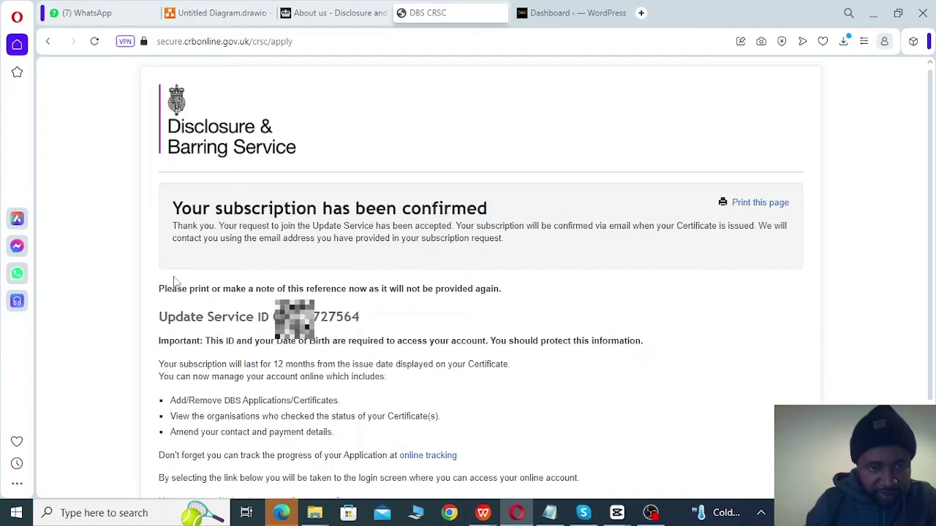
# Read the subscription confirmation, covering the reminder to note the reference, the Update Service ID and the notice on accessing the account
pyautogui.moveTo(159, 288); pyautogui.dragTo(266, 290)
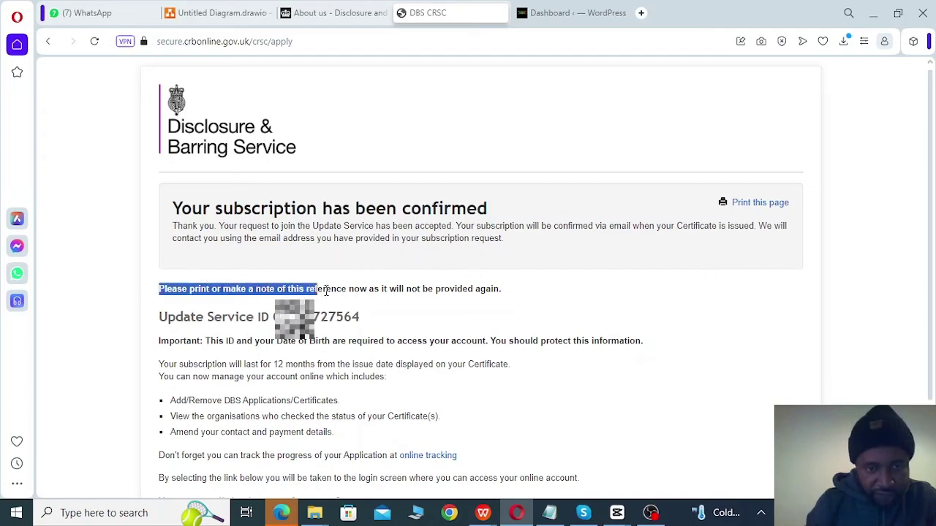
pyautogui.moveTo(351, 291); pyautogui.dragTo(369, 292)
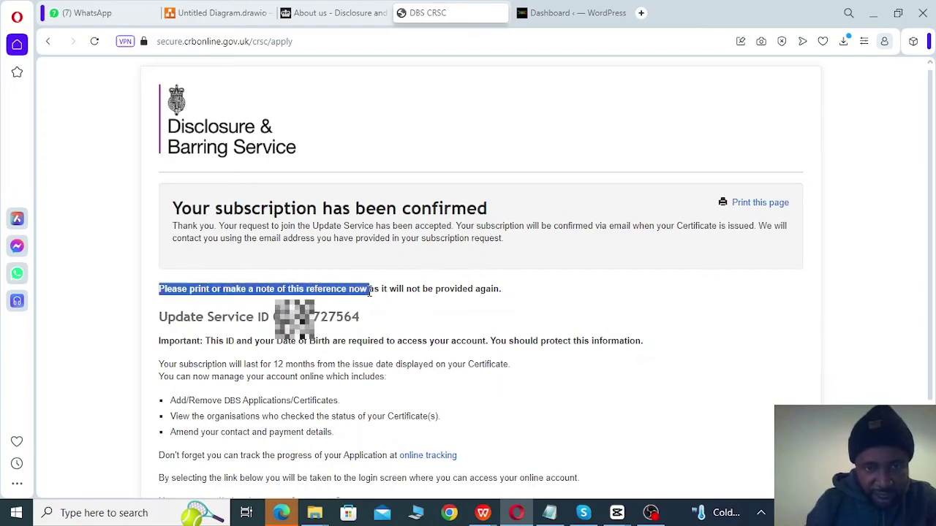
pyautogui.moveTo(369, 291); pyautogui.dragTo(369, 291)
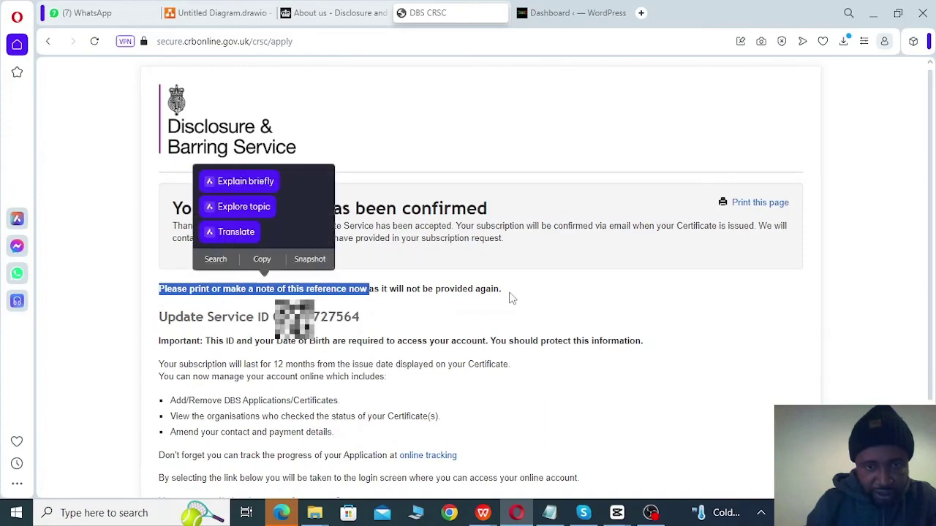
pyautogui.click(507, 297)
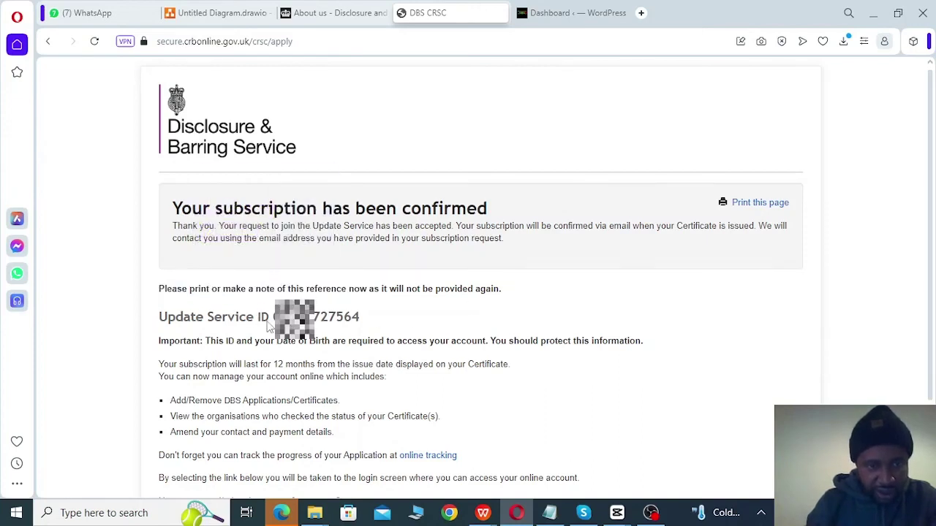
pyautogui.moveTo(160, 322); pyautogui.dragTo(275, 321)
pyautogui.click(363, 320)
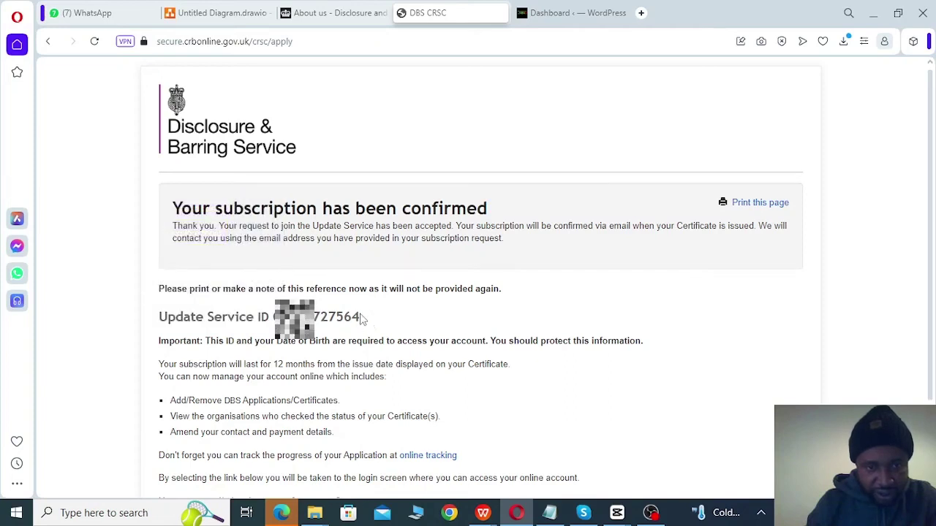
pyautogui.doubleClick(362, 319)
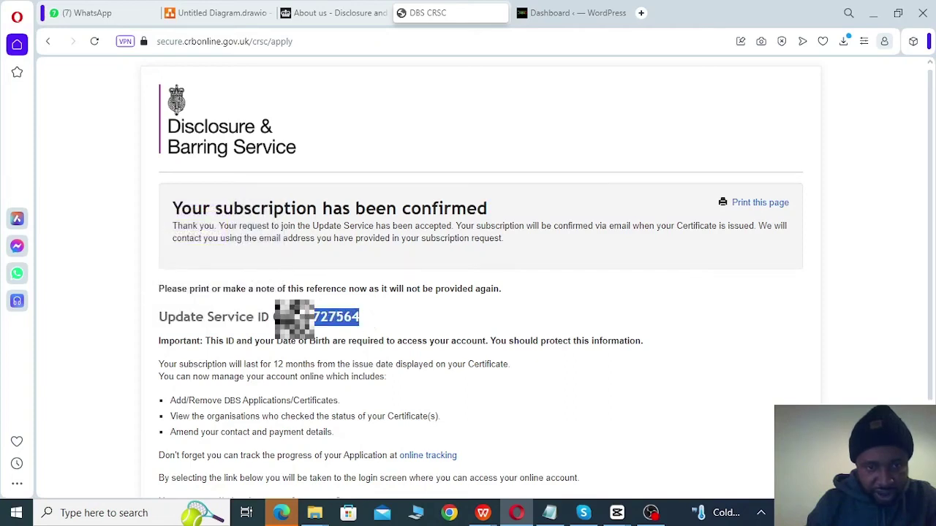
pyautogui.click(475, 335)
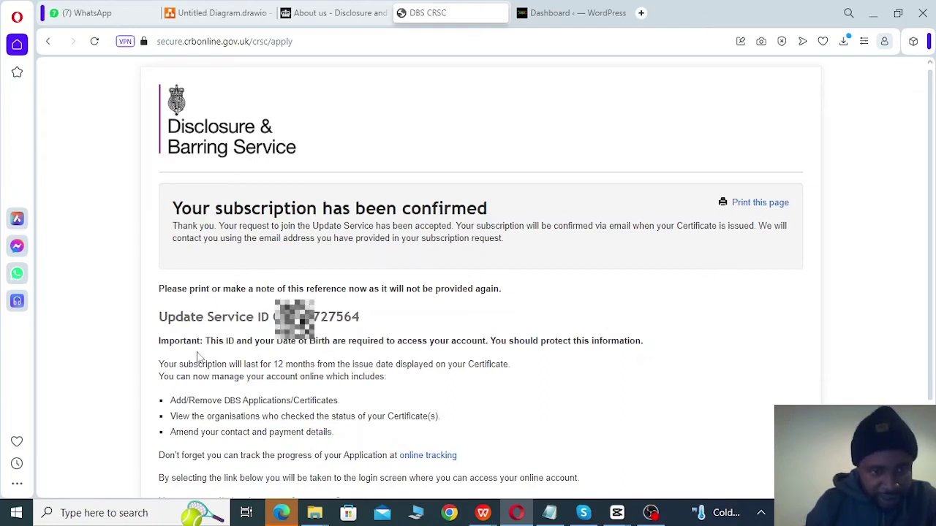
pyautogui.moveTo(157, 342); pyautogui.dragTo(197, 343)
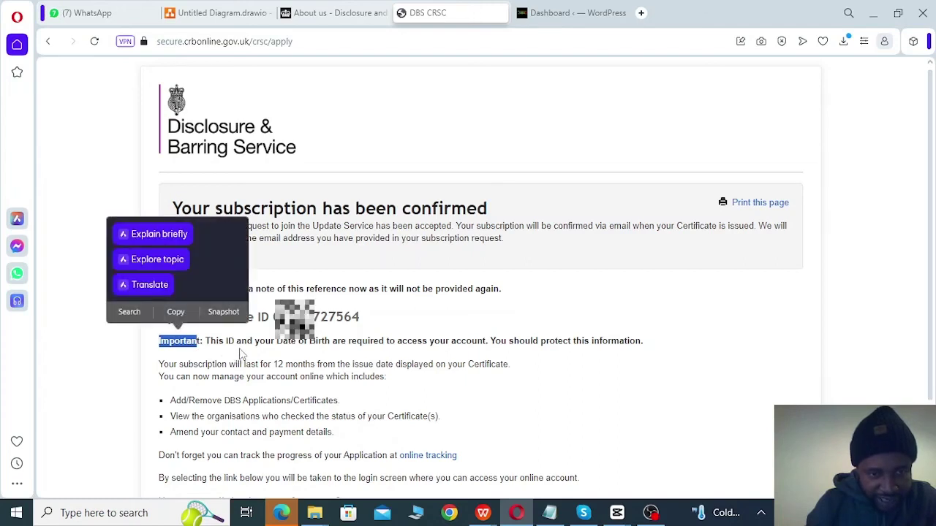
pyautogui.click(244, 353)
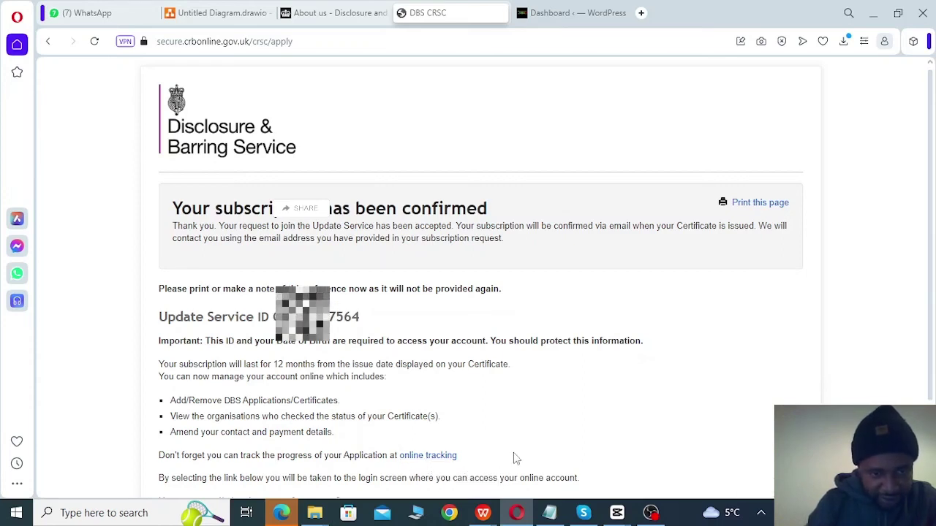
# Go to the subscription login from the confirmation page and log in with the Update Service ID and date of birth
pyautogui.scroll(-2, 351, 439)
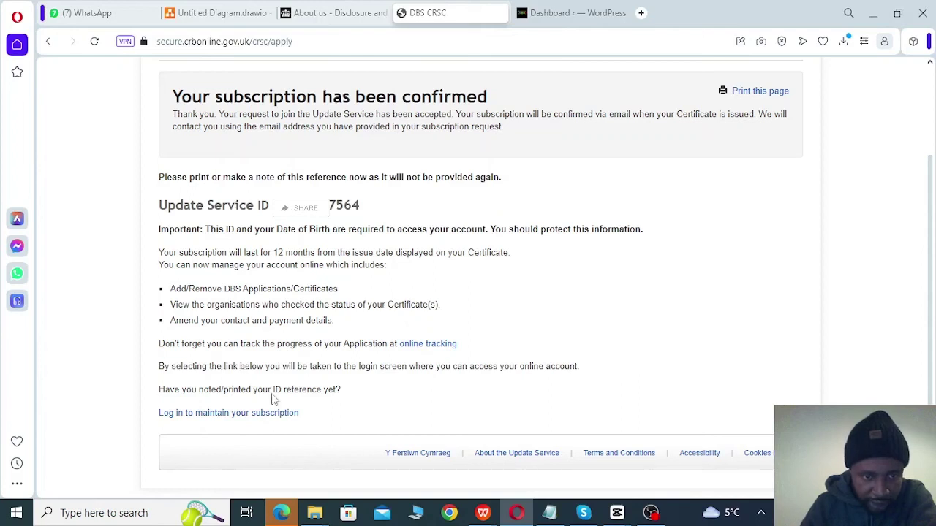
pyautogui.click(209, 414)
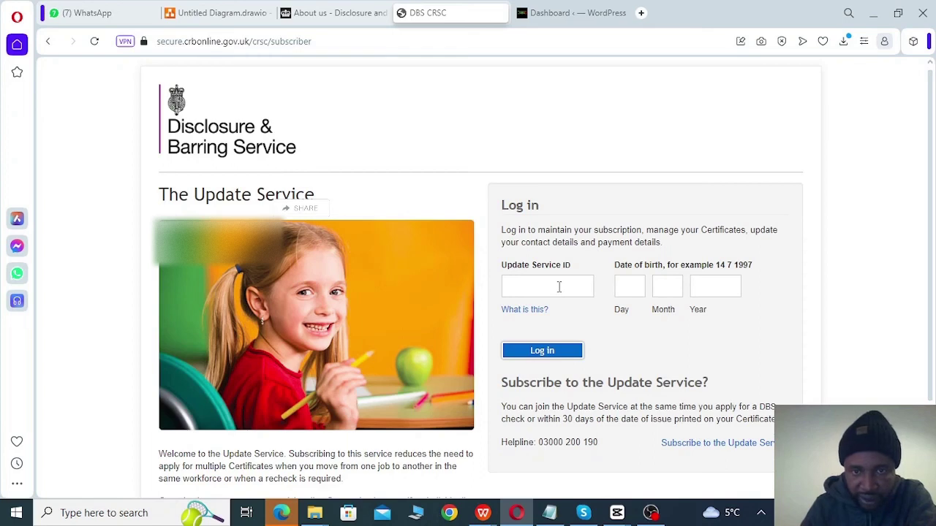
pyautogui.rightClick(517, 285)
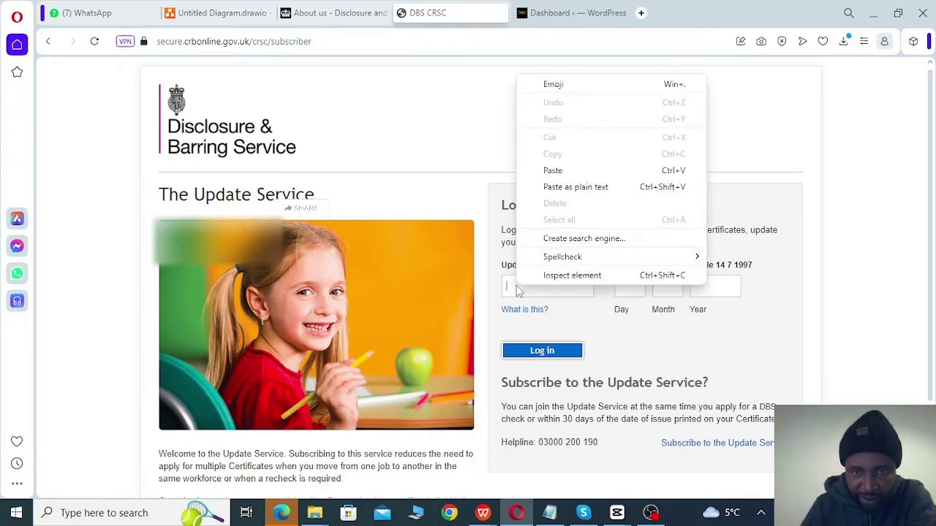
pyautogui.click(476, 143)
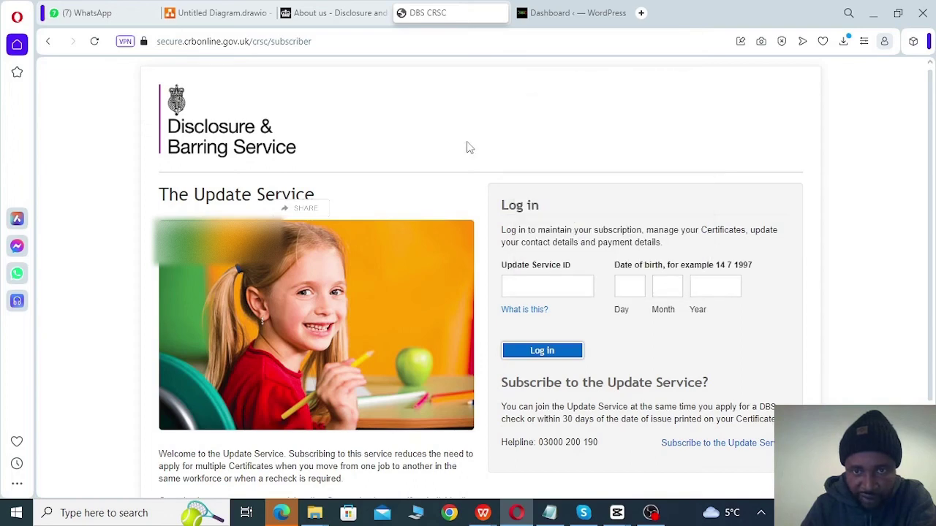
pyautogui.rightClick(524, 289)
pyautogui.click(519, 288)
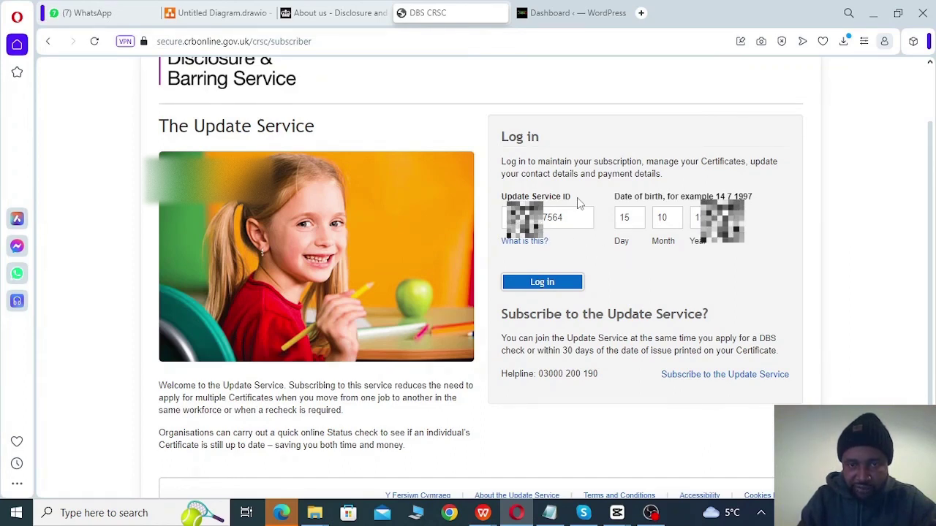
pyautogui.click(541, 286)
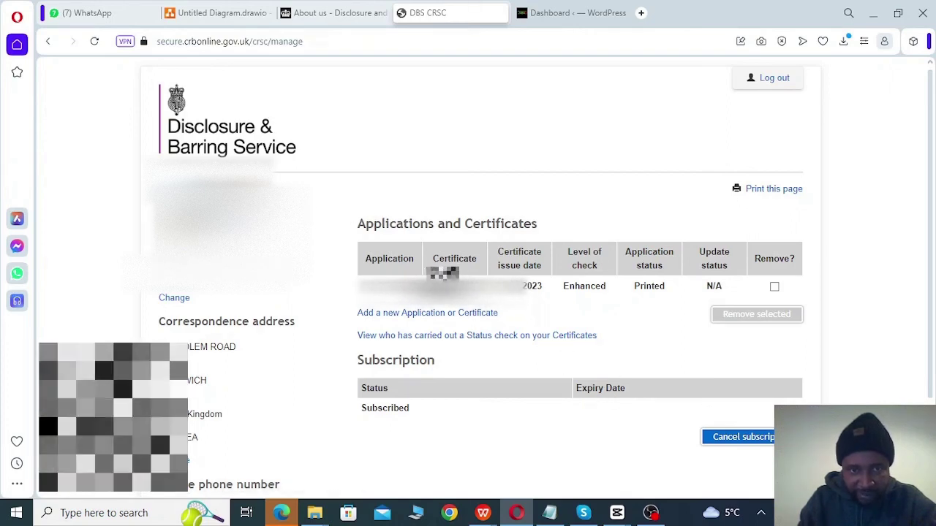
# Examine the Applications and Certificates table, including the application, certificate number, level of check and application status
pyautogui.moveTo(366, 225); pyautogui.dragTo(610, 226)
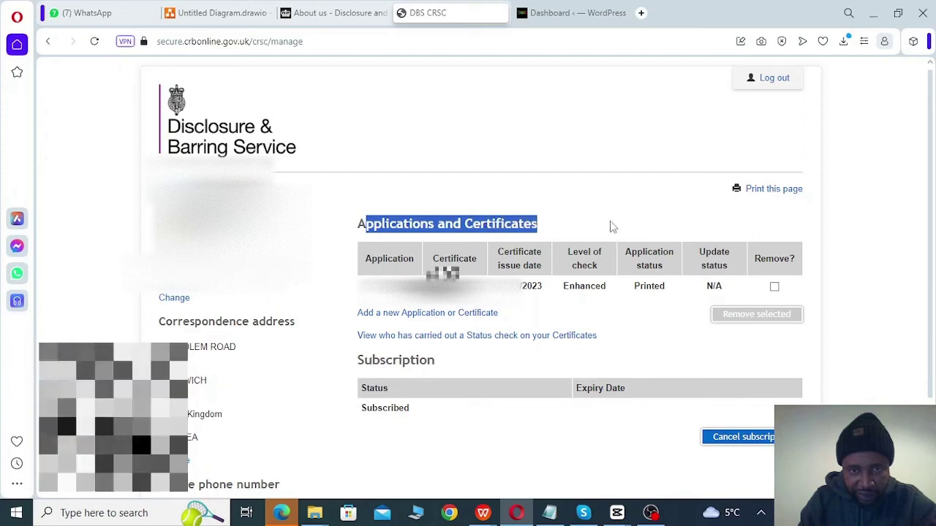
pyautogui.click(631, 197)
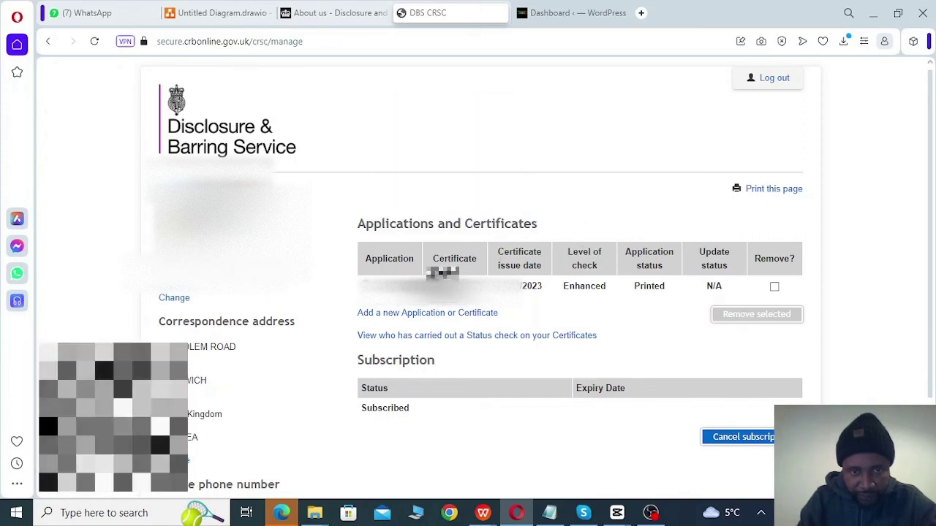
pyautogui.doubleClick(361, 291)
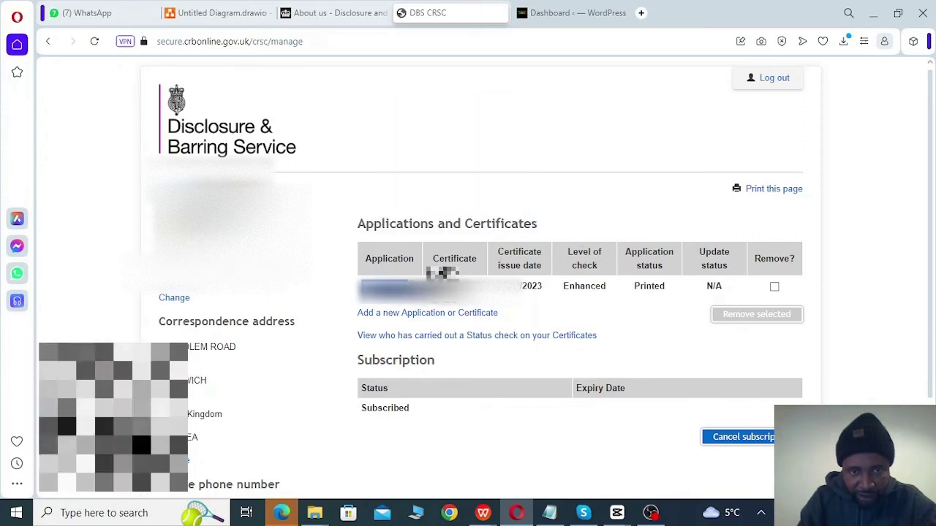
pyautogui.click(461, 297)
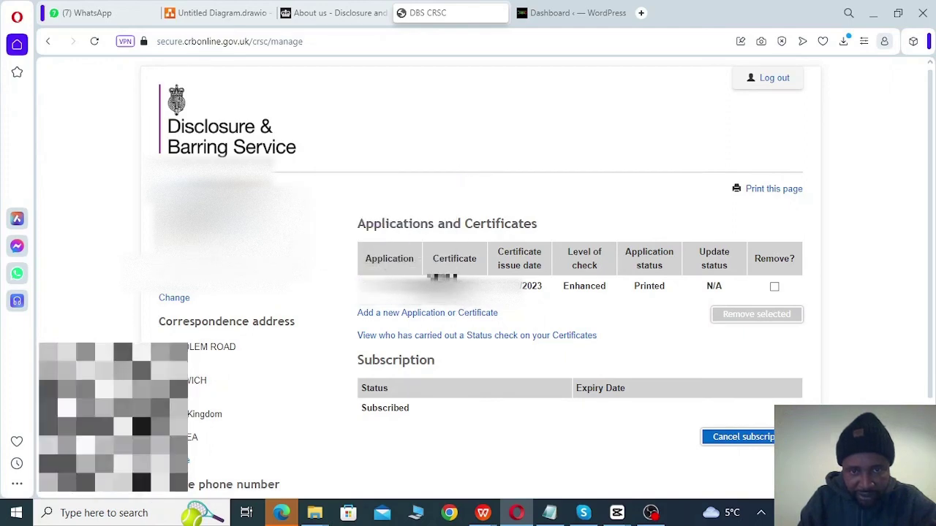
pyautogui.doubleClick(442, 290)
pyautogui.click(443, 290)
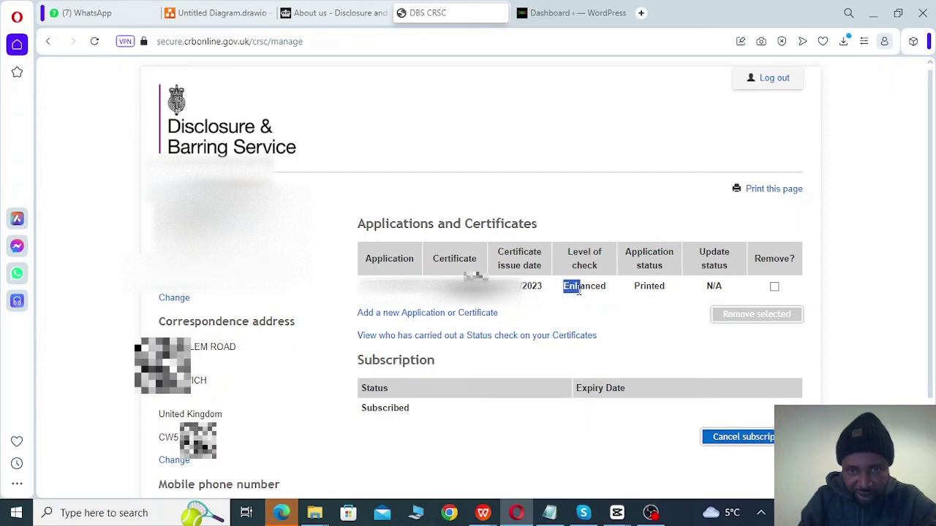
pyautogui.click(666, 286)
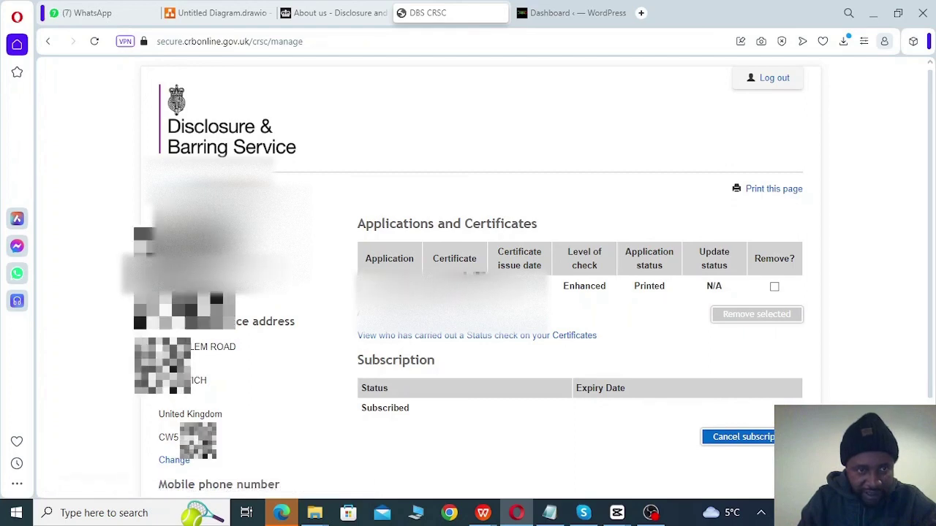
# Review the subscriber's contact details, correspondence address and mobile phone number on the account page
pyautogui.moveTo(159, 191); pyautogui.dragTo(257, 192)
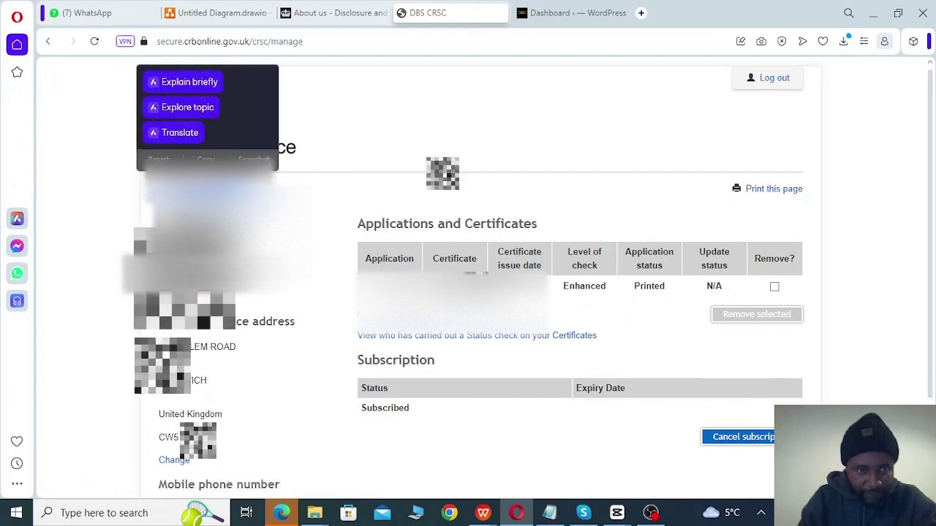
pyautogui.click(173, 411)
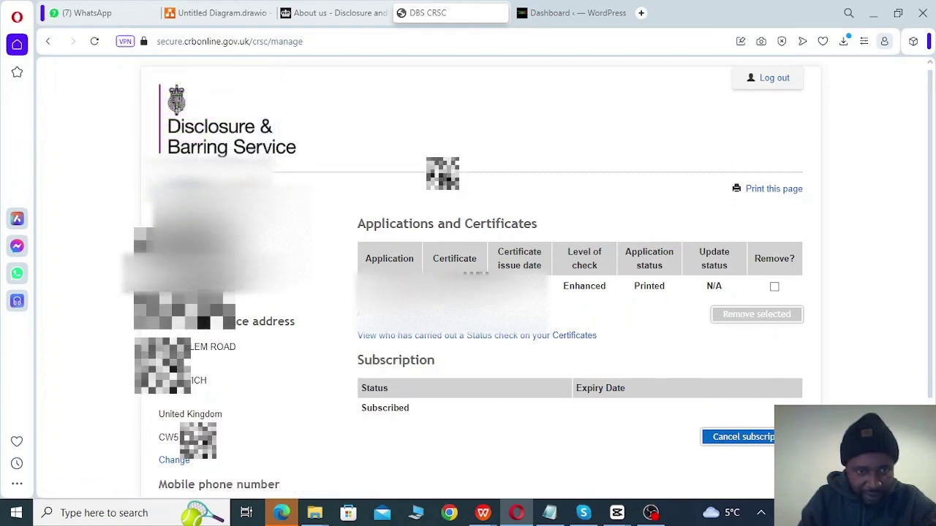
pyautogui.scroll(-3, 175, 414)
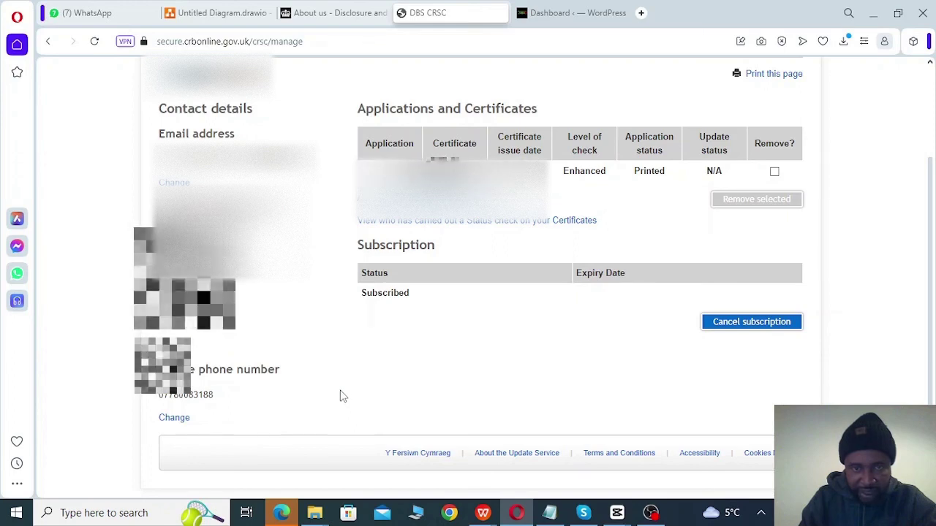
pyautogui.scroll(3, 341, 386)
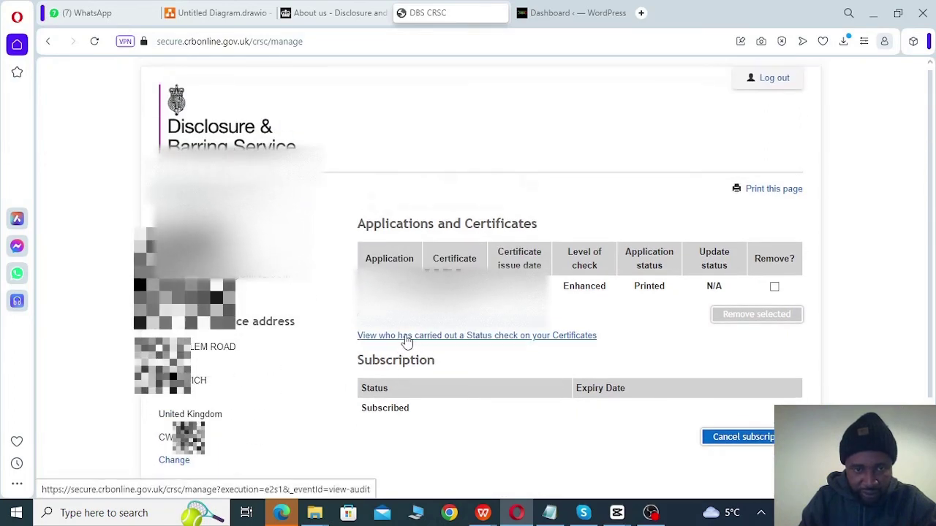
# View who has carried out a Status check on the certificates and read the statement shown
pyautogui.click(498, 339)
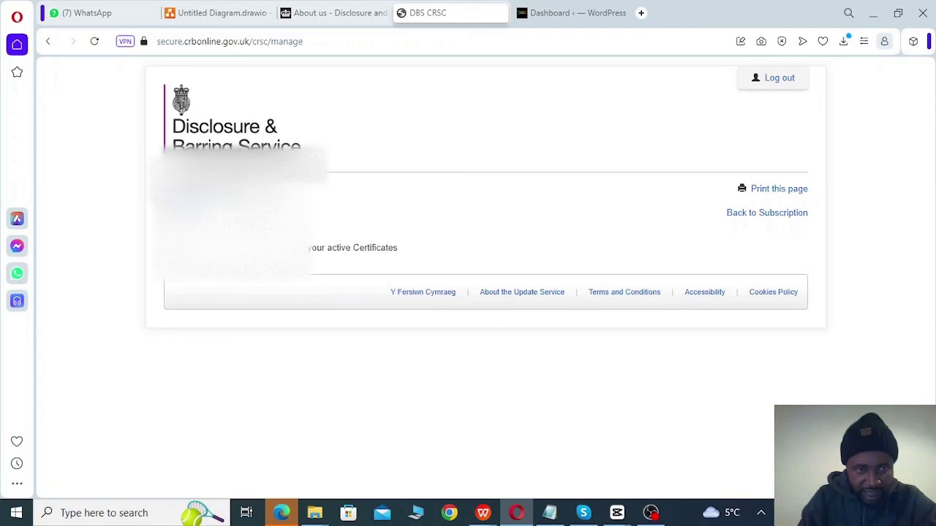
pyautogui.moveTo(248, 255); pyautogui.dragTo(363, 258)
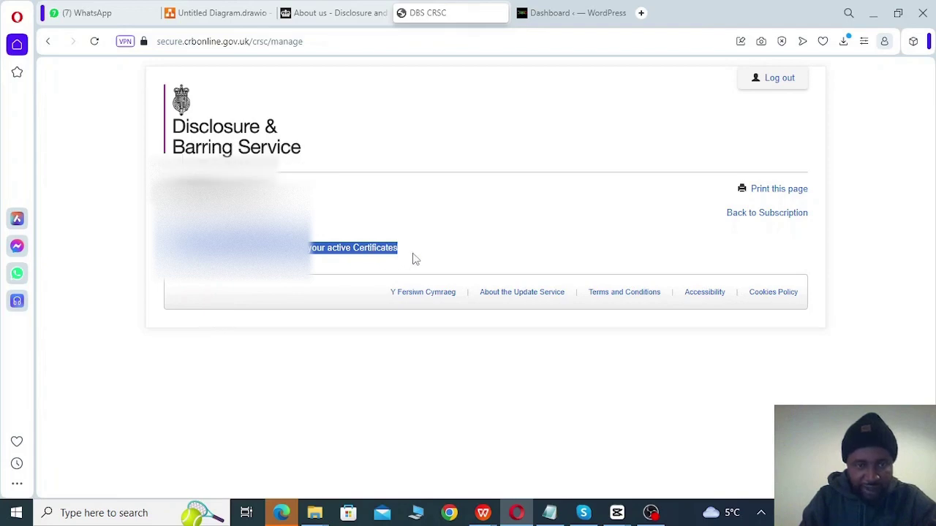
pyautogui.click(451, 254)
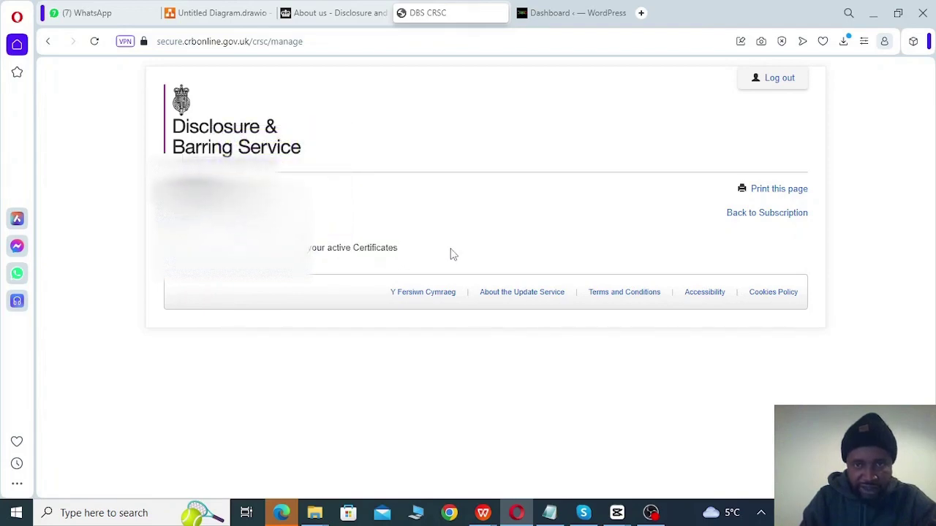